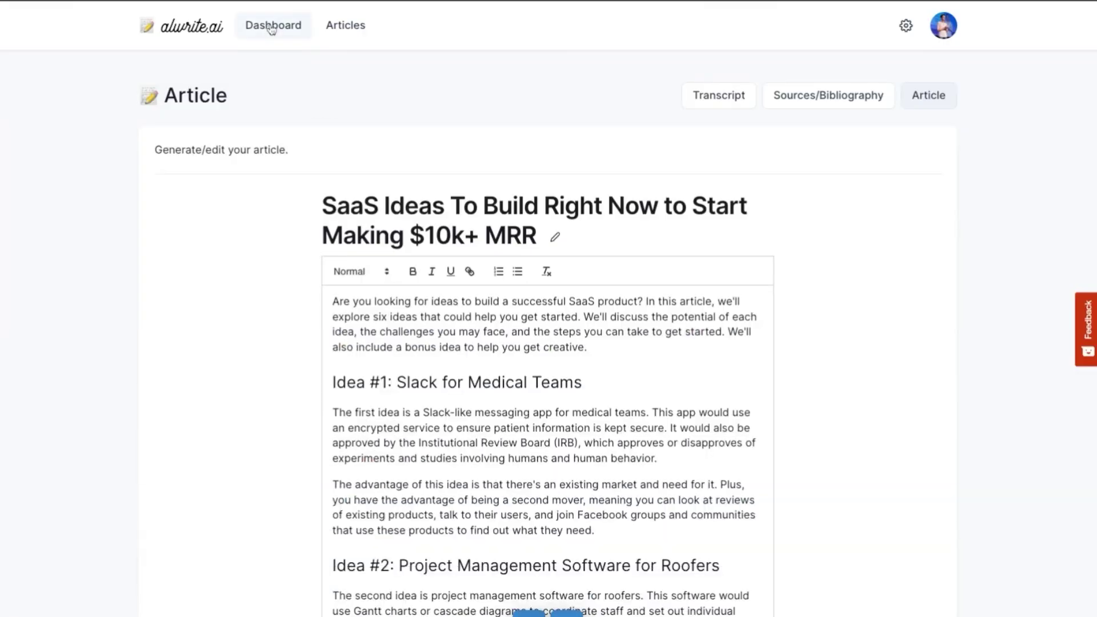
# - Create a new alwrite.ai article and import the transcript from the pasted YouTube video link
pyautogui.click(271, 26)
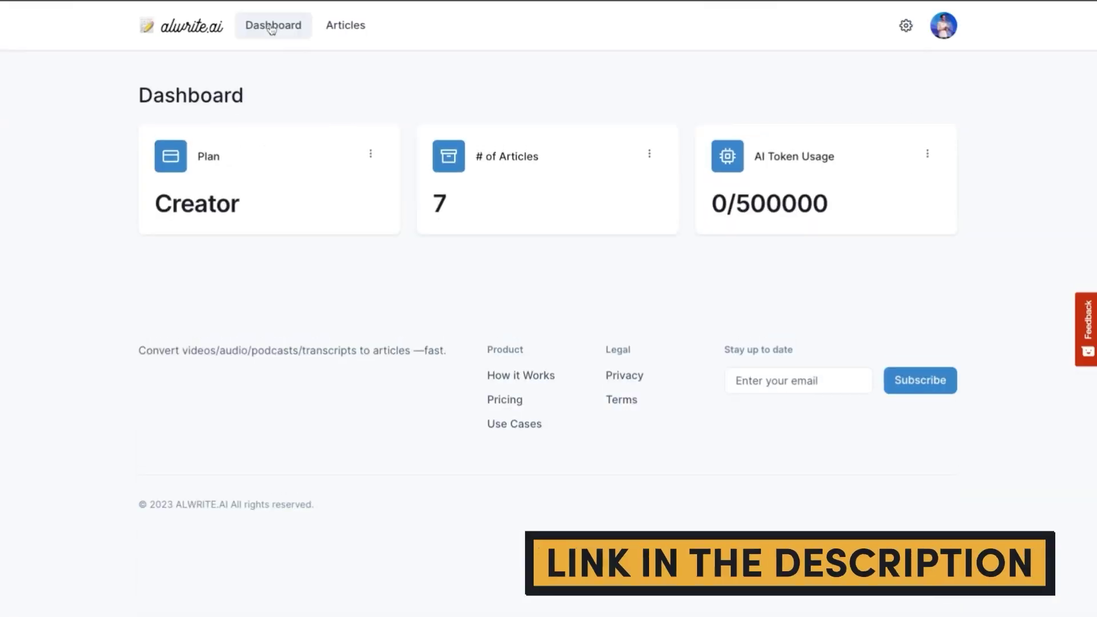
pyautogui.click(337, 29)
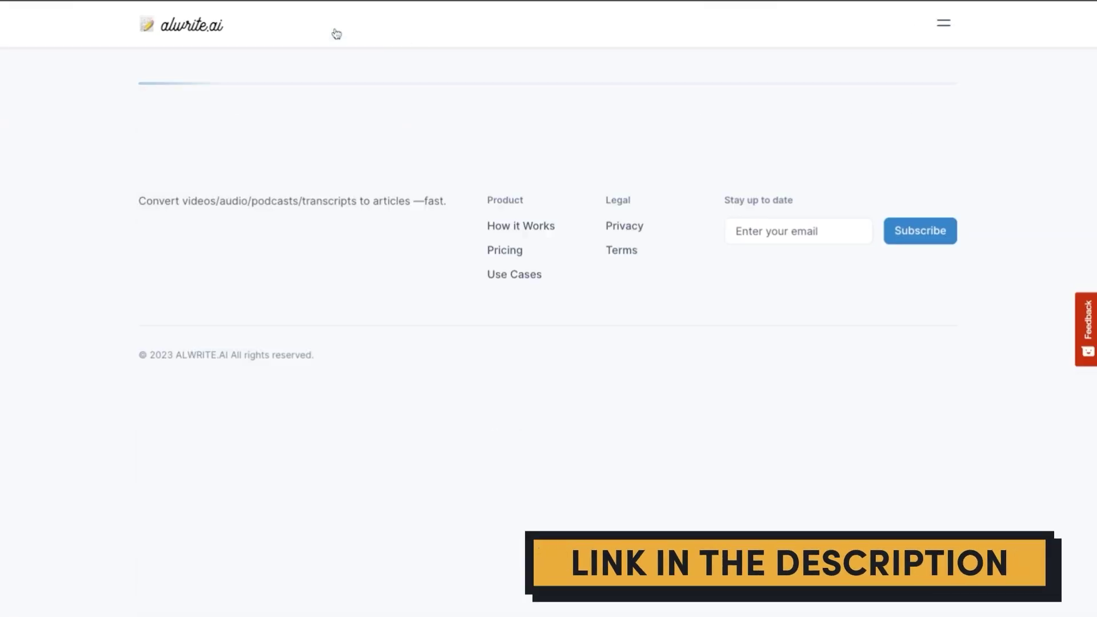
pyautogui.click(922, 96)
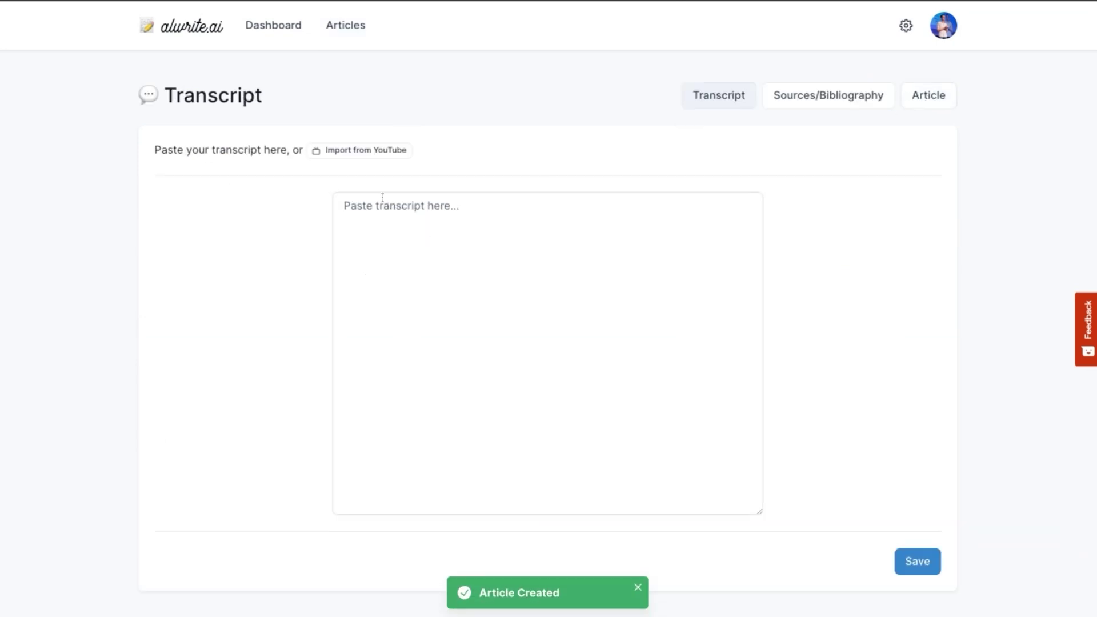
pyautogui.click(356, 152)
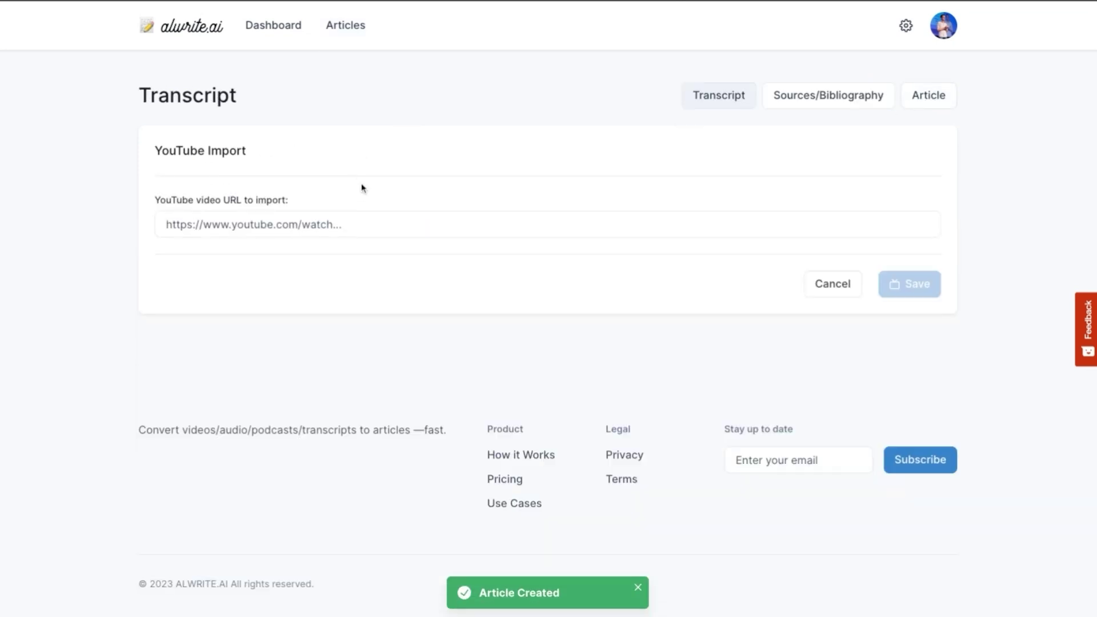
pyautogui.click(339, 214)
pyautogui.write('https://www.youtube.com/watch?v=oLfATKP8IsM')
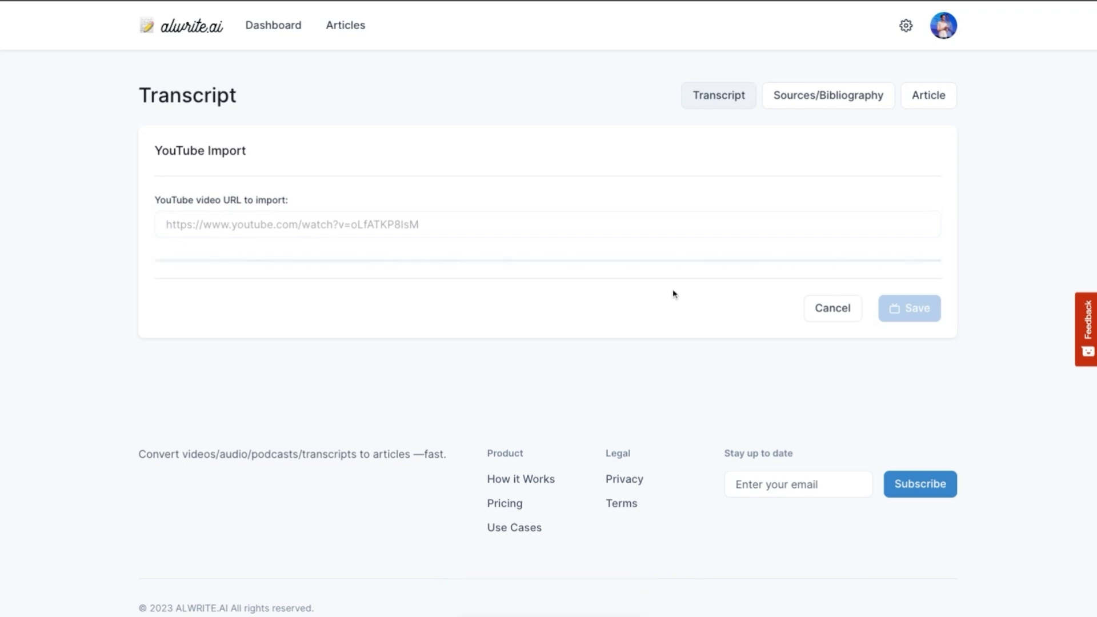
pyautogui.scroll(-20, 668, 375)
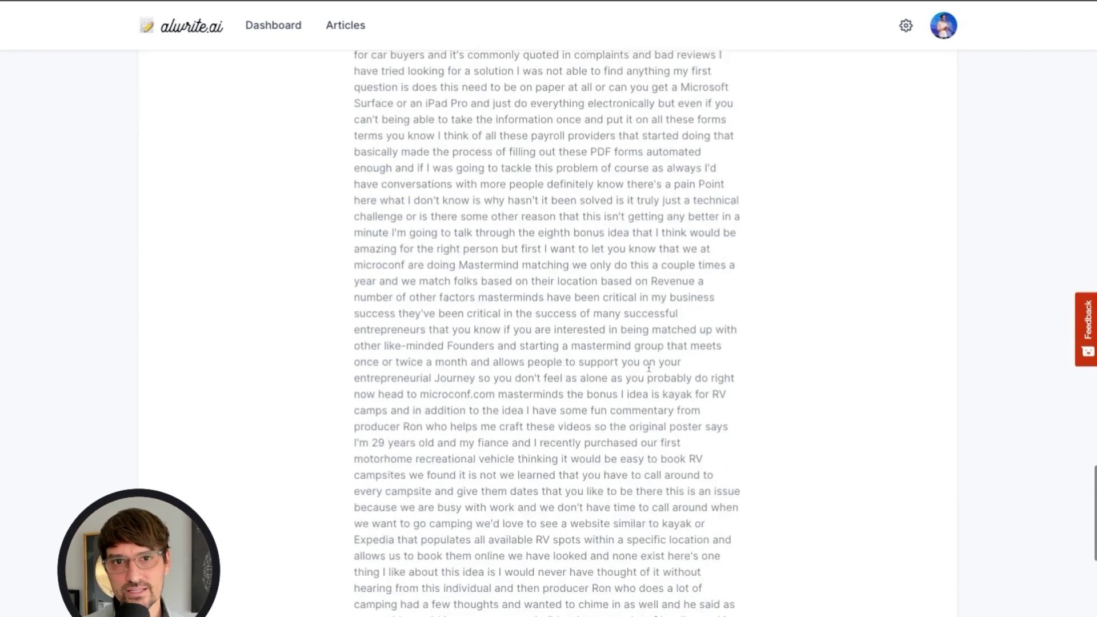
# - Save the imported transcript and delete its opening intro text
pyautogui.click(914, 320)
pyautogui.click(717, 98)
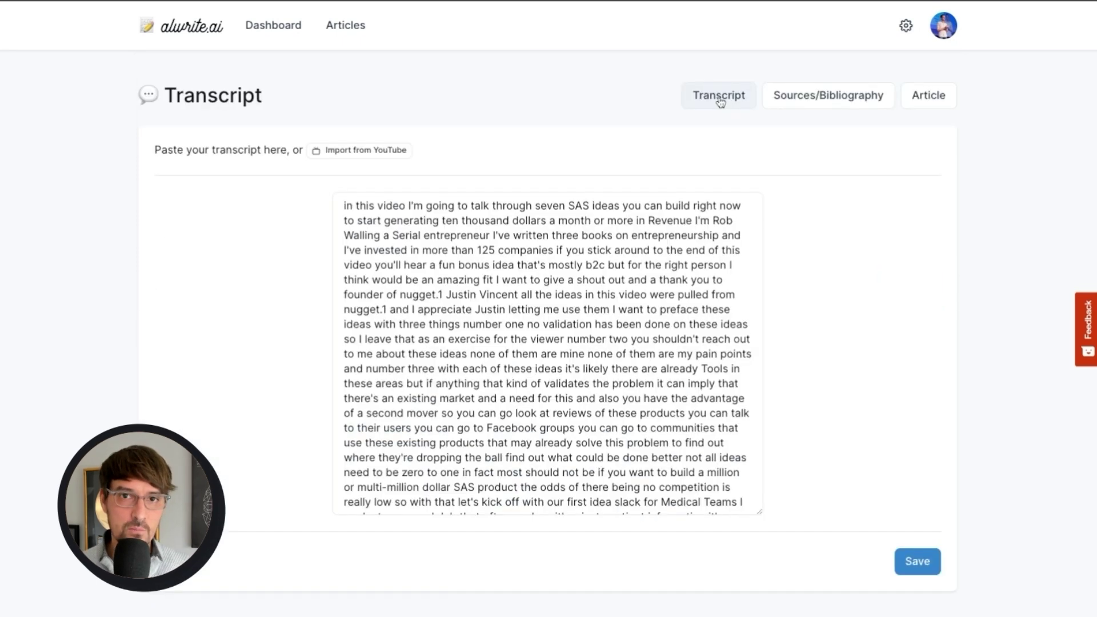
pyautogui.moveTo(345, 205); pyautogui.dragTo(608, 301)
pyautogui.press('BackSpace')
# - Delete the closing sign-off through [Music], save the transcript, and generate the article
pyautogui.scroll(-15, 490, 340)
pyautogui.scroll(-15, 490, 341)
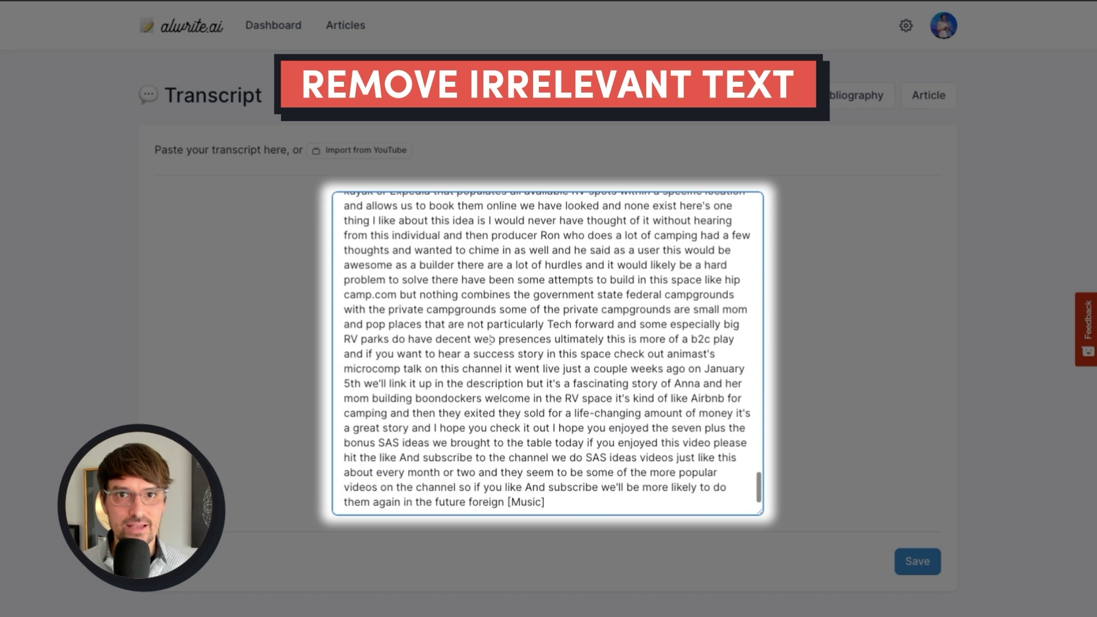
pyautogui.moveTo(547, 502); pyautogui.dragTo(587, 443)
pyautogui.press('BackSpace')
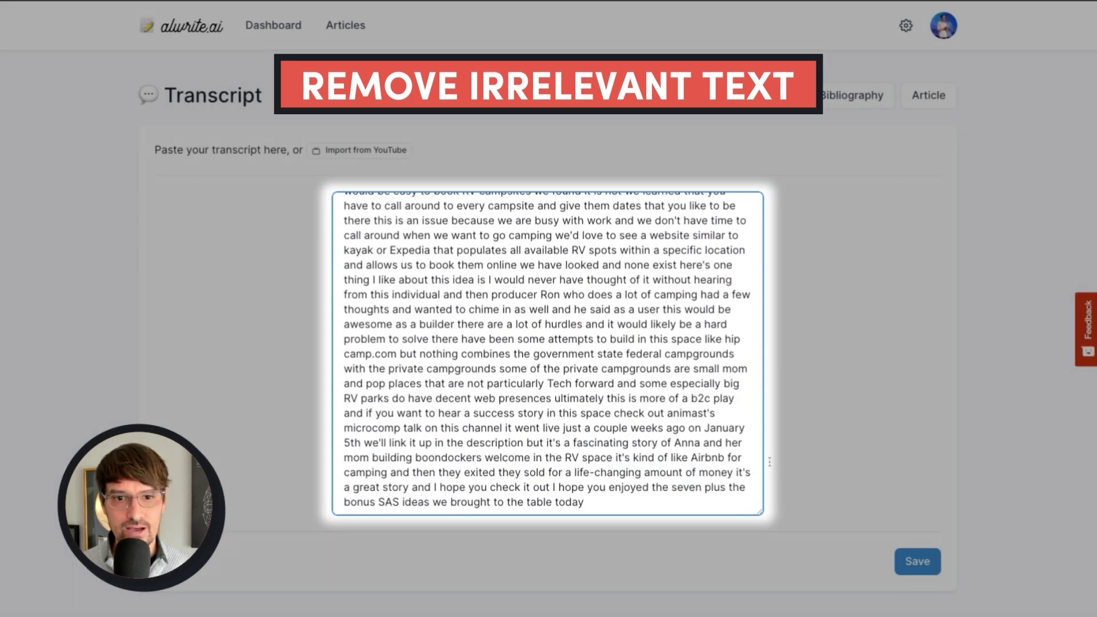
pyautogui.click(916, 562)
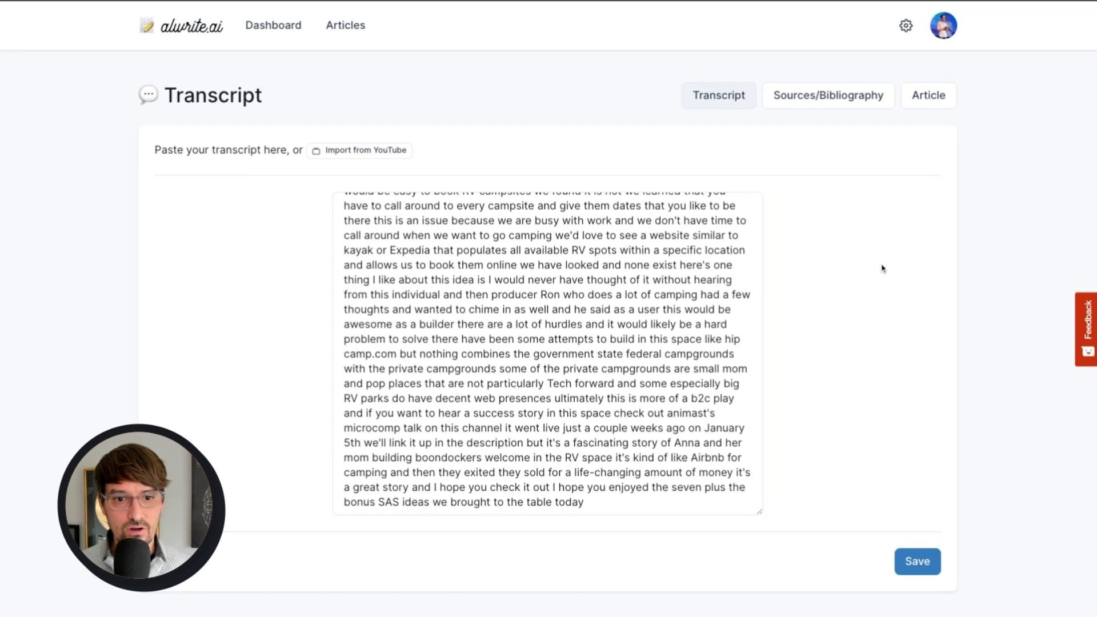
pyautogui.click(921, 100)
pyautogui.click(547, 498)
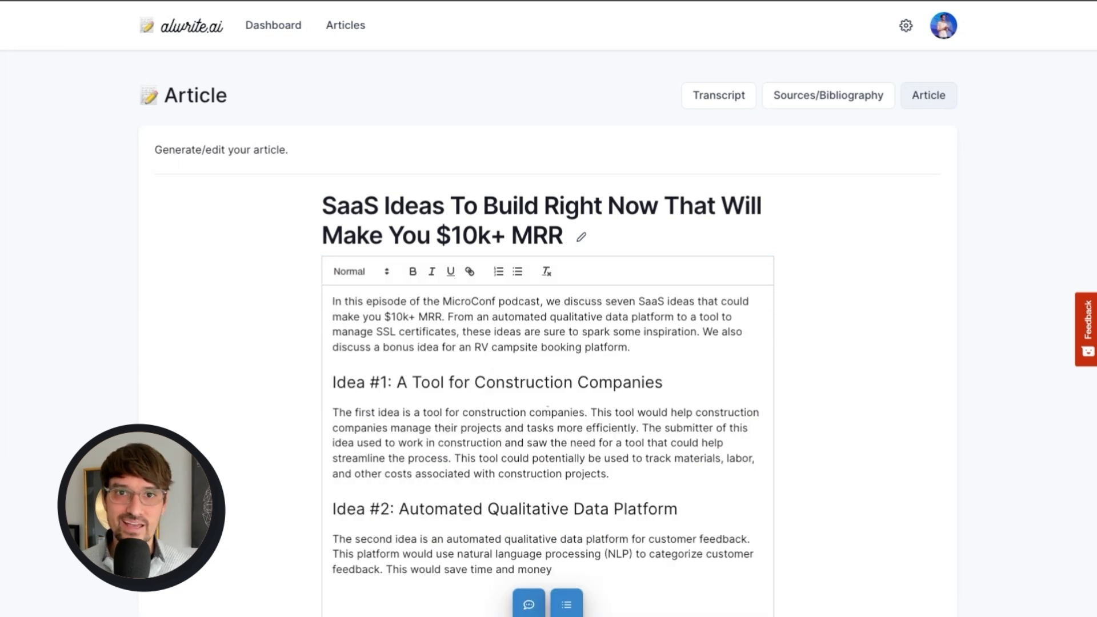
# - Replace the intro paragraph with 'Here are several SaaS ideas you can build right now that could make you $10k MRR.'
pyautogui.scroll(-1, 425, 357)
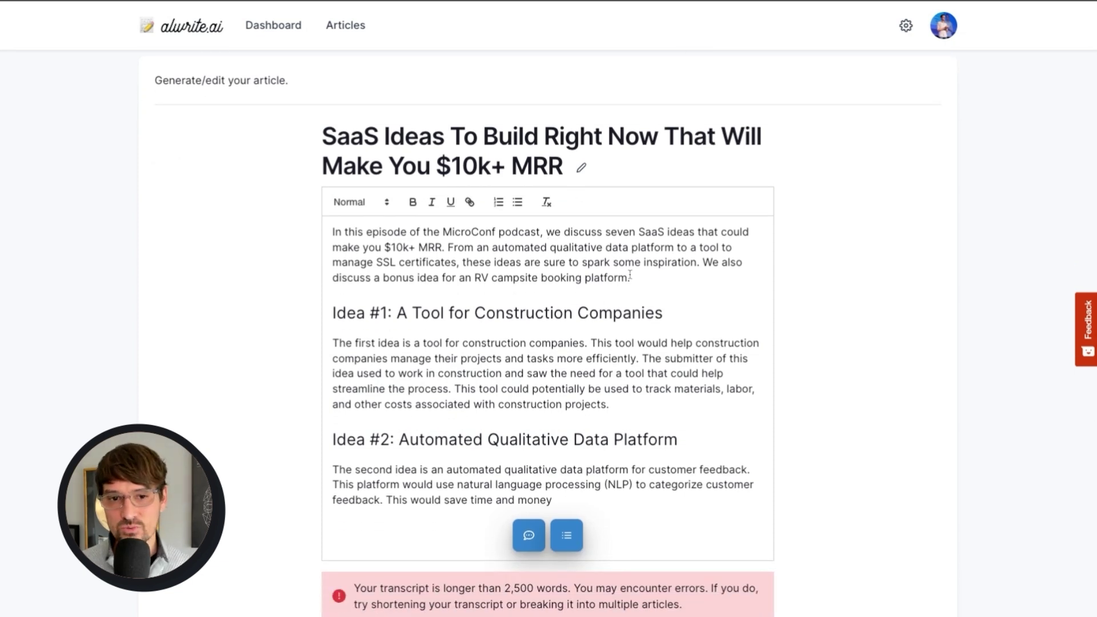
pyautogui.hotkey('ctrl', 'shift', 'Up')
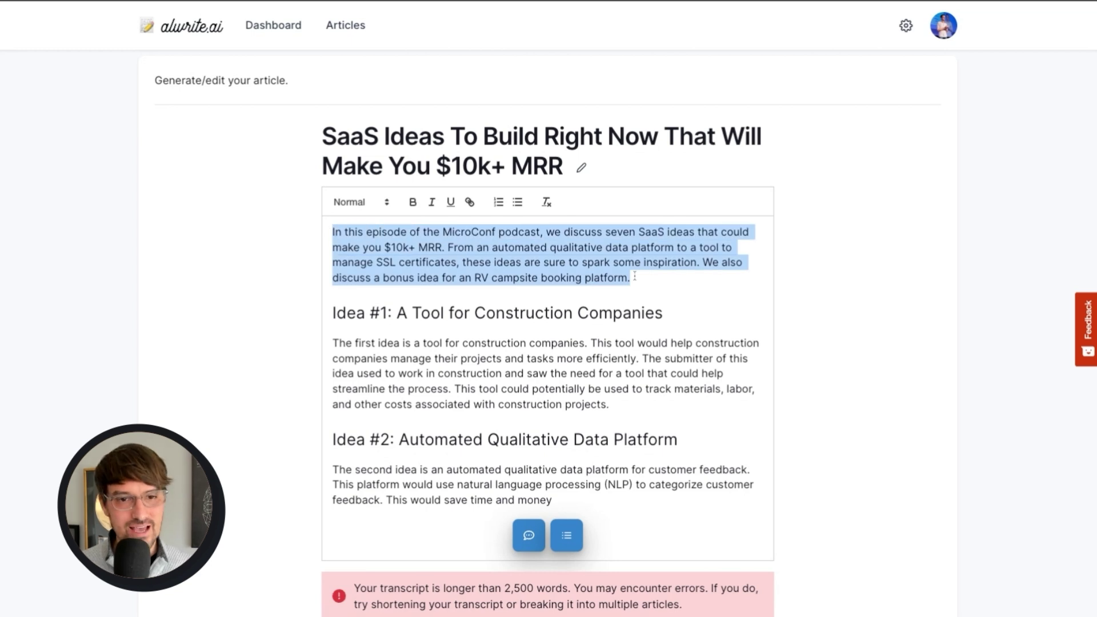
pyautogui.write('Here ar')
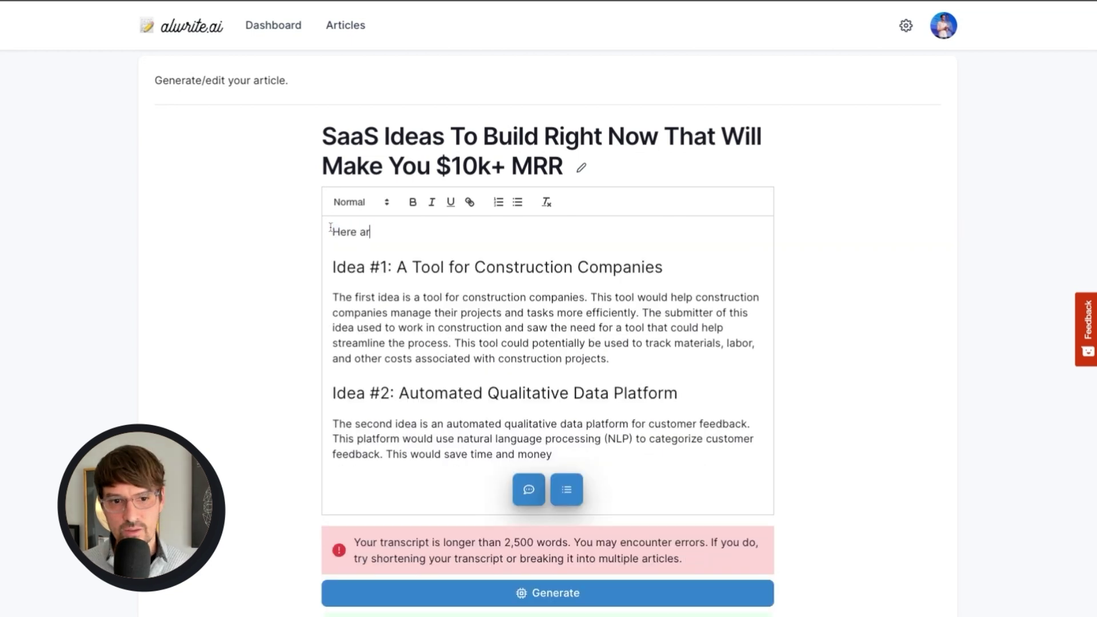
pyautogui.write('e several SaaS ideas')
pyautogui.hotkey('ctrl', 'Left')
pyautogui.write('SaaS')
pyautogui.press('End')
pyautogui.write('you can build right now that could make you $10k MRR.')
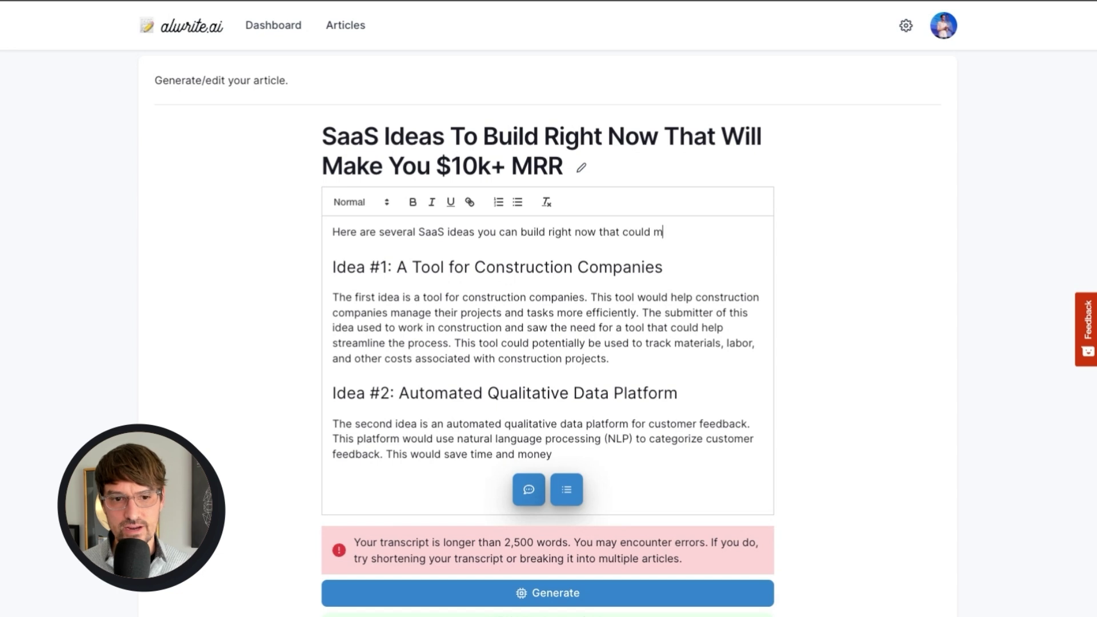
# - Regenerate the article and scroll through the ideas to the Idea #7 heading
pyautogui.click(555, 596)
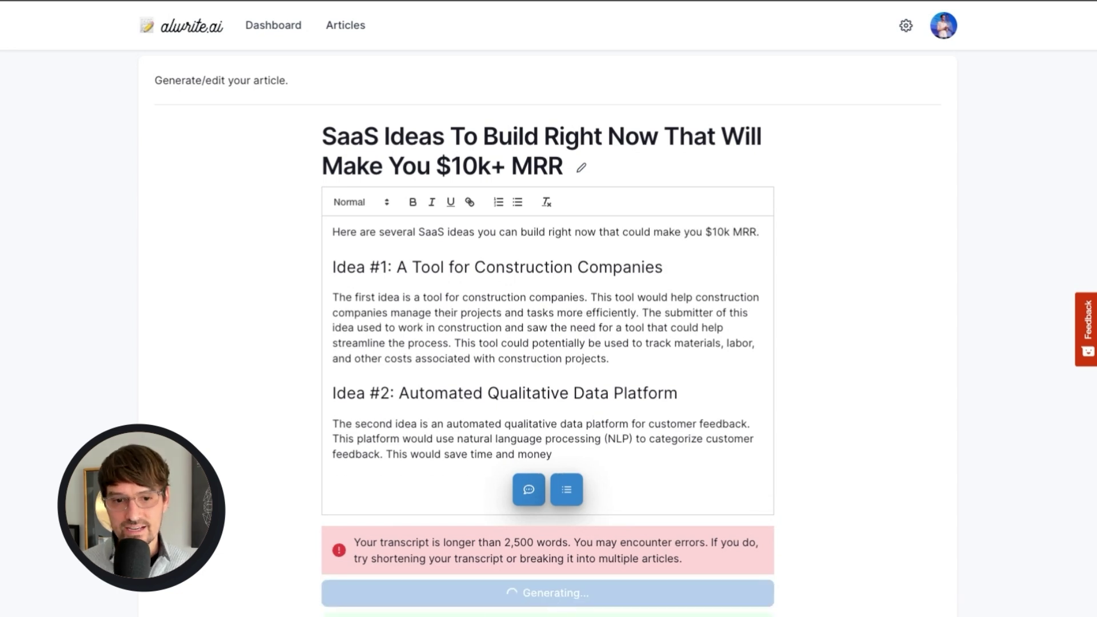
pyautogui.scroll(-5, 651, 374)
pyautogui.scroll(-4, 652, 374)
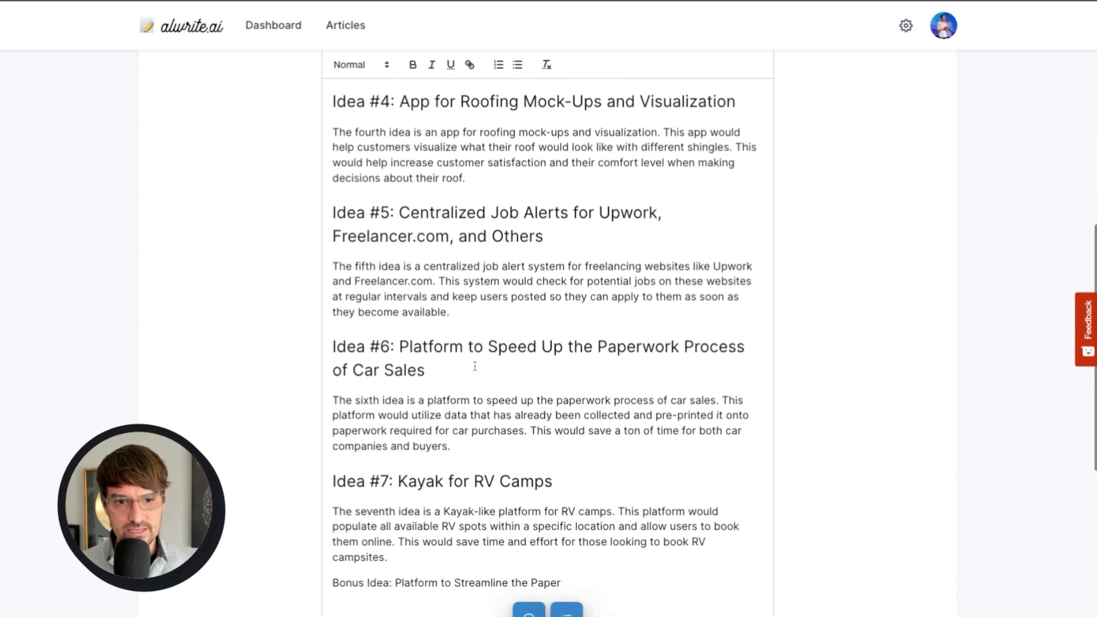
pyautogui.scroll(-1, 474, 366)
pyautogui.moveTo(333, 421); pyautogui.dragTo(553, 423)
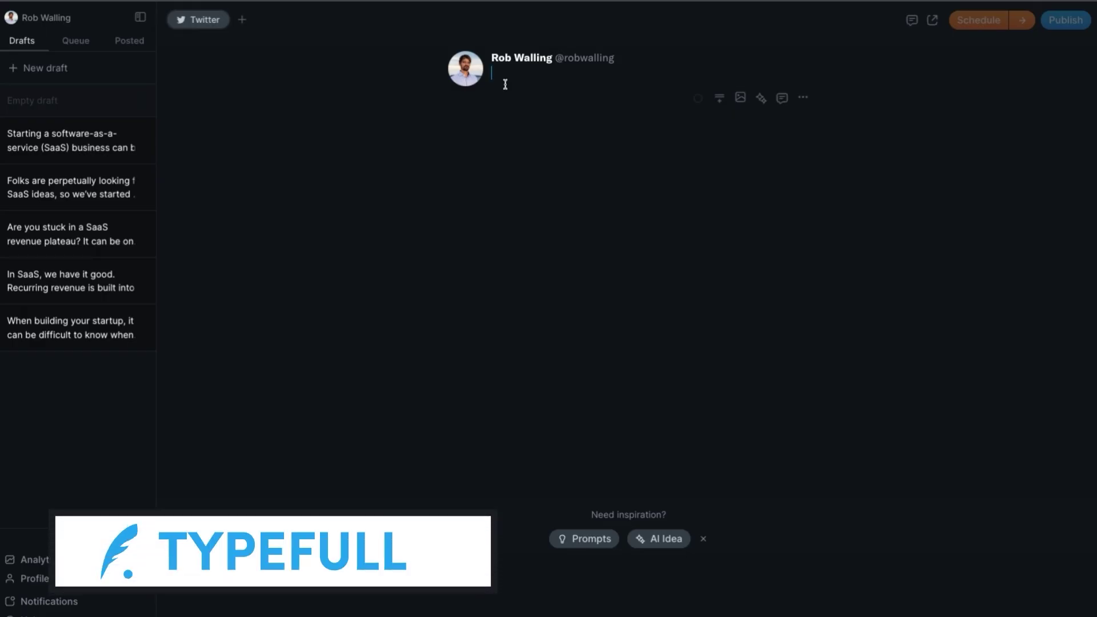
# - Paste the SaaS-ideas article into the empty draft and split it into a tweet thread
pyautogui.hotkey('ctrl', 'v')
pyautogui.click(567, 27)
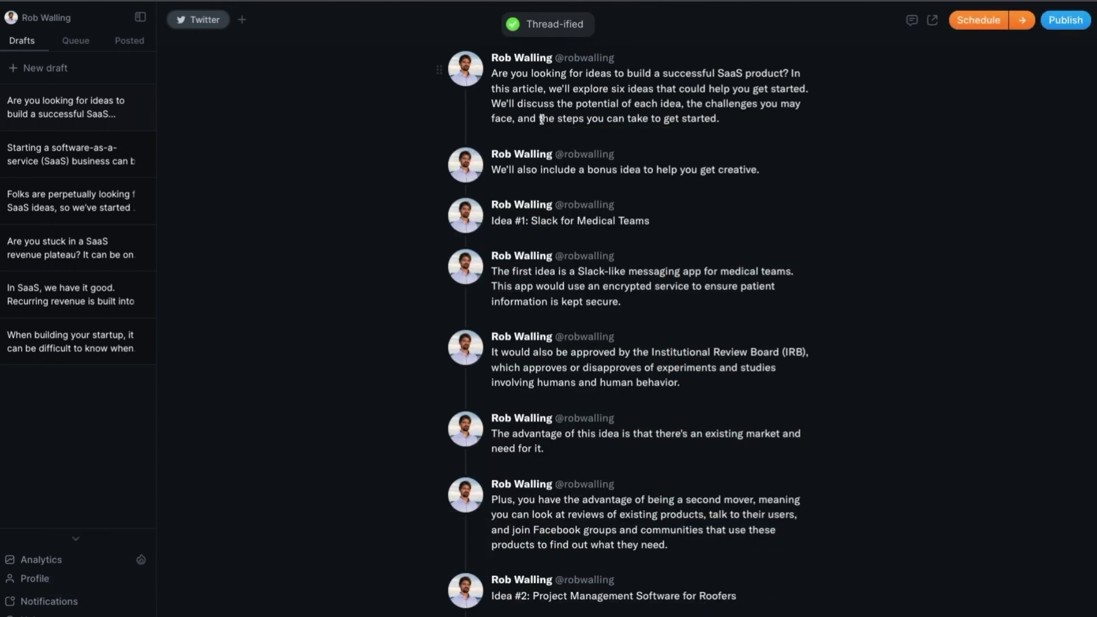
pyautogui.scroll(-20, 541, 120)
pyautogui.scroll(-10, 584, 247)
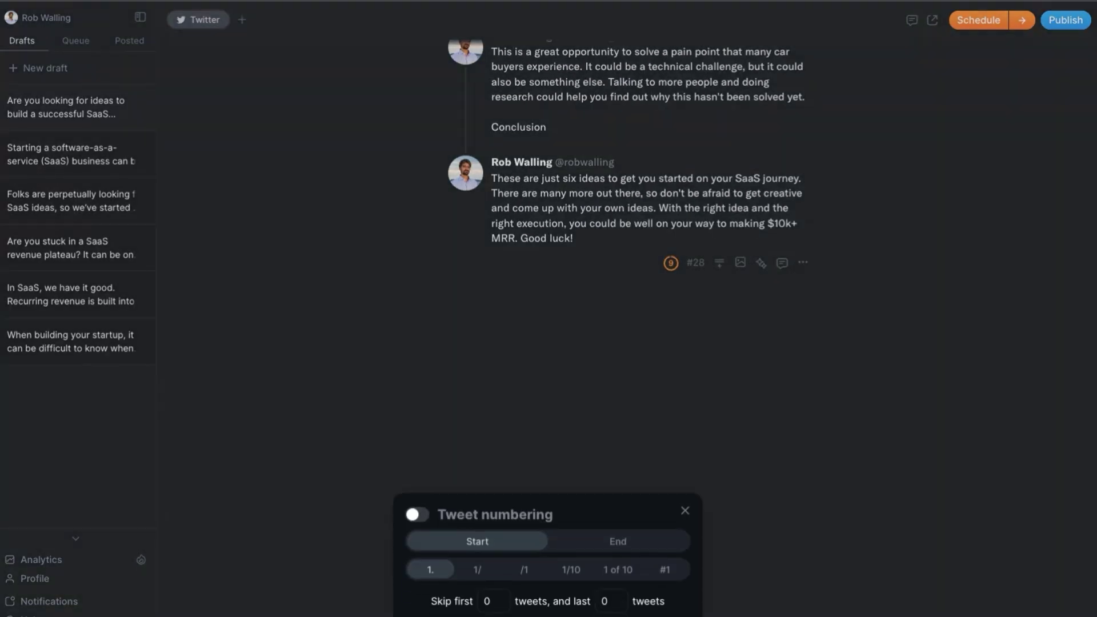
# - Turn on slash-style tweet numbering and close the numbering options
pyautogui.click(508, 574)
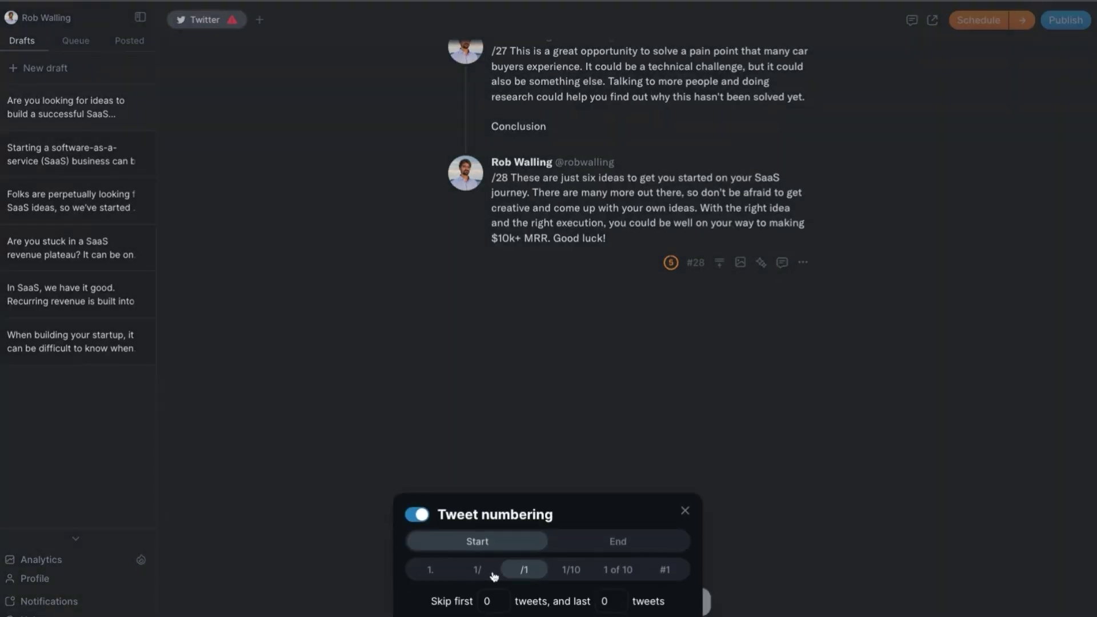
pyautogui.click(685, 511)
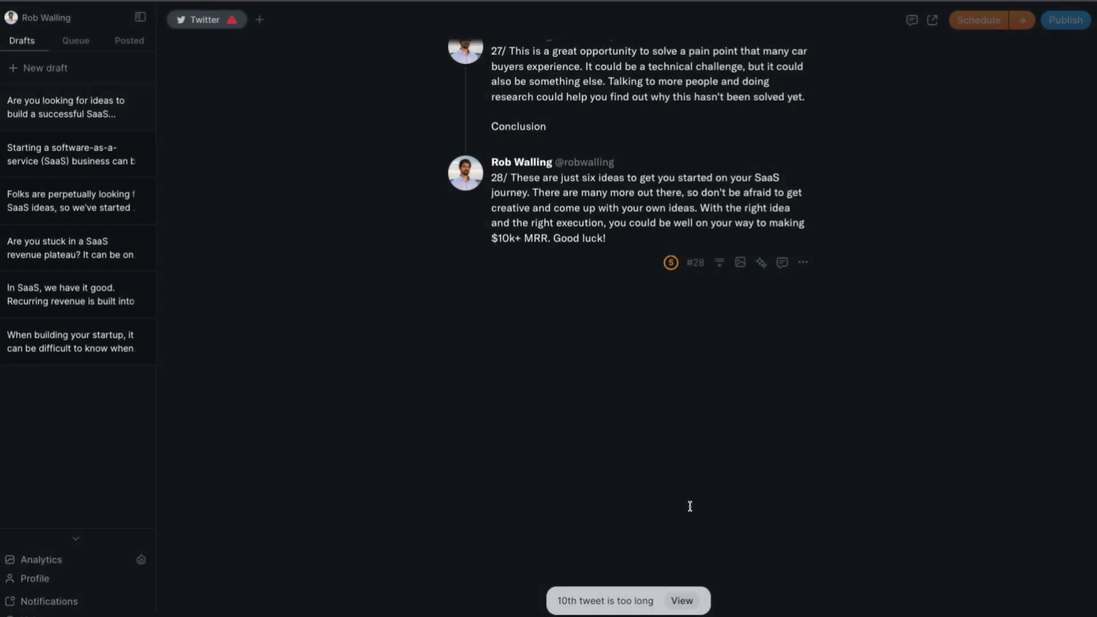
pyautogui.scroll(20, 443, 316)
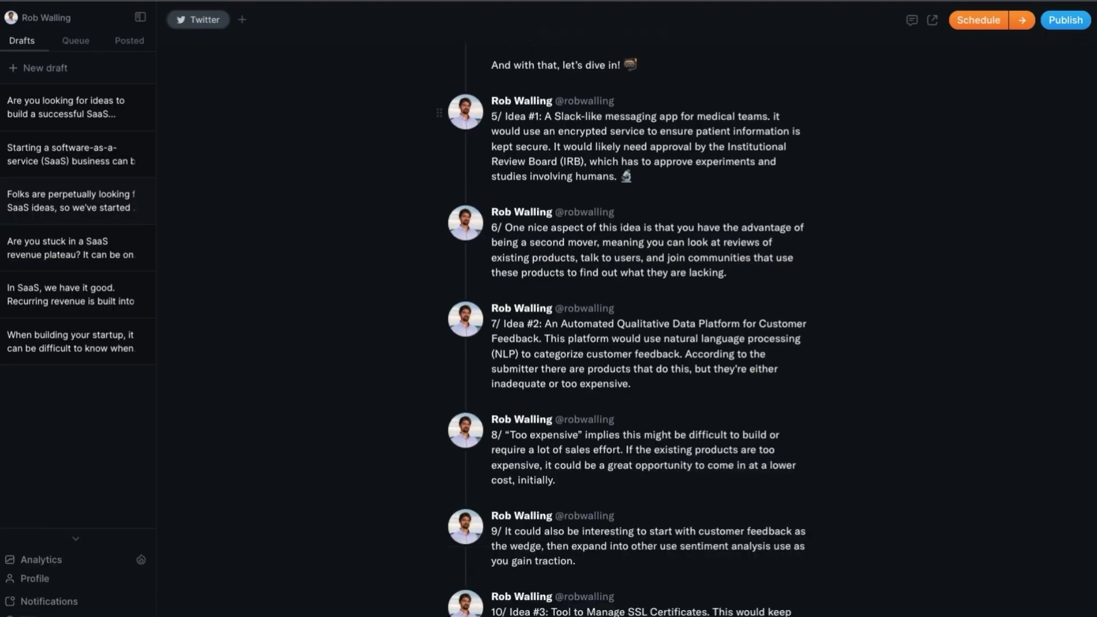
# - Review the numbered thread back up to tweet 1/ and open its AI rewrite menu
pyautogui.scroll(-2, 628, 332)
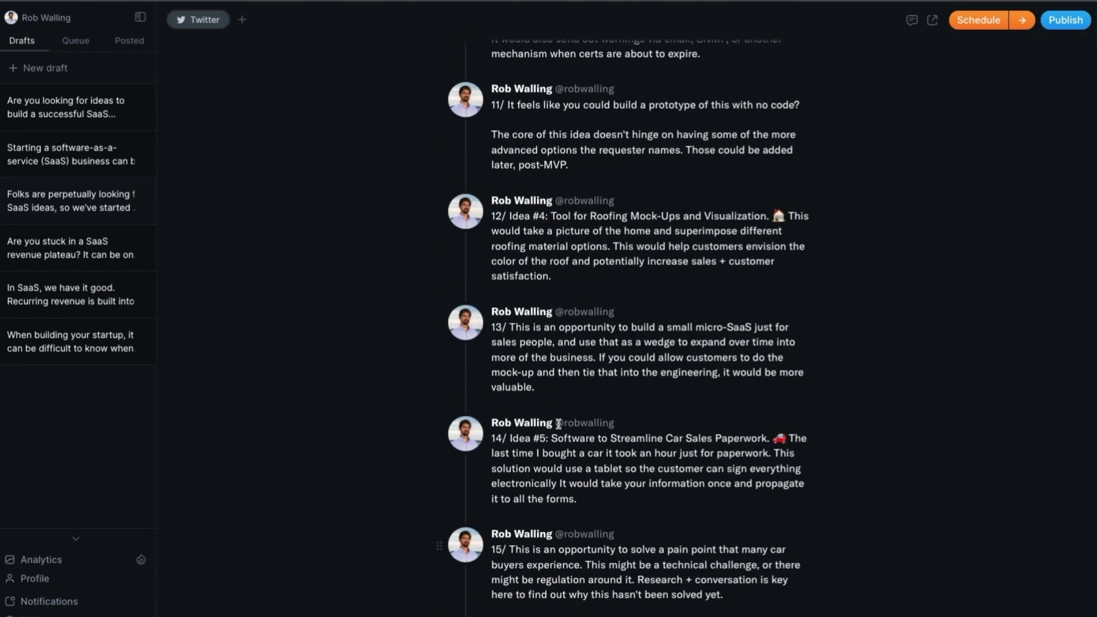
pyautogui.scroll(9, 650, 326)
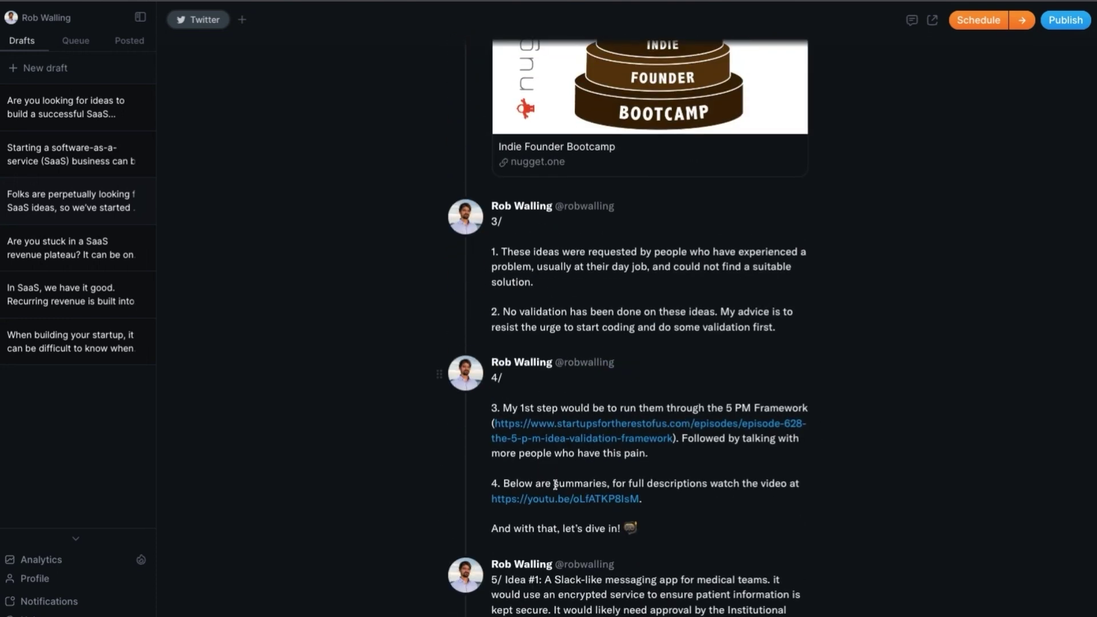
pyautogui.scroll(4, 544, 425)
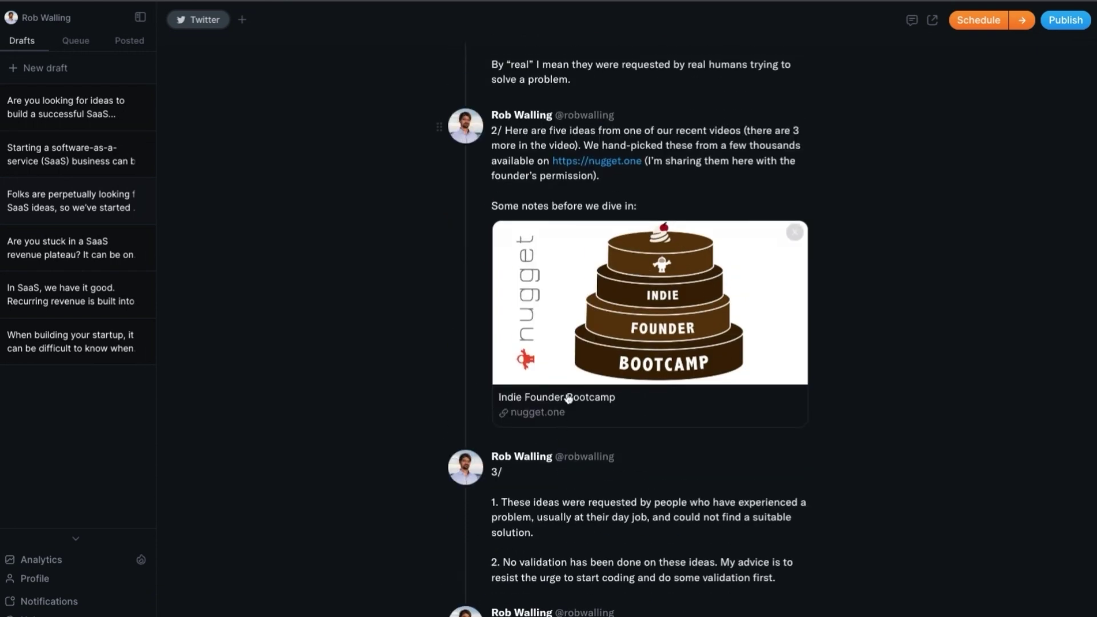
pyautogui.scroll(-15, 591, 514)
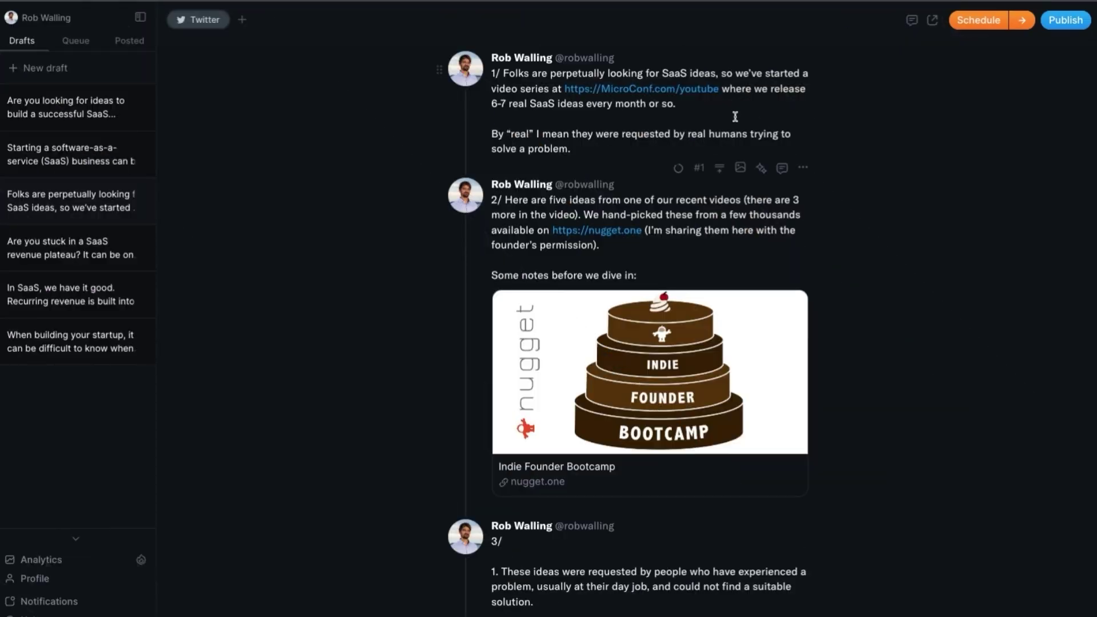
pyautogui.click(759, 167)
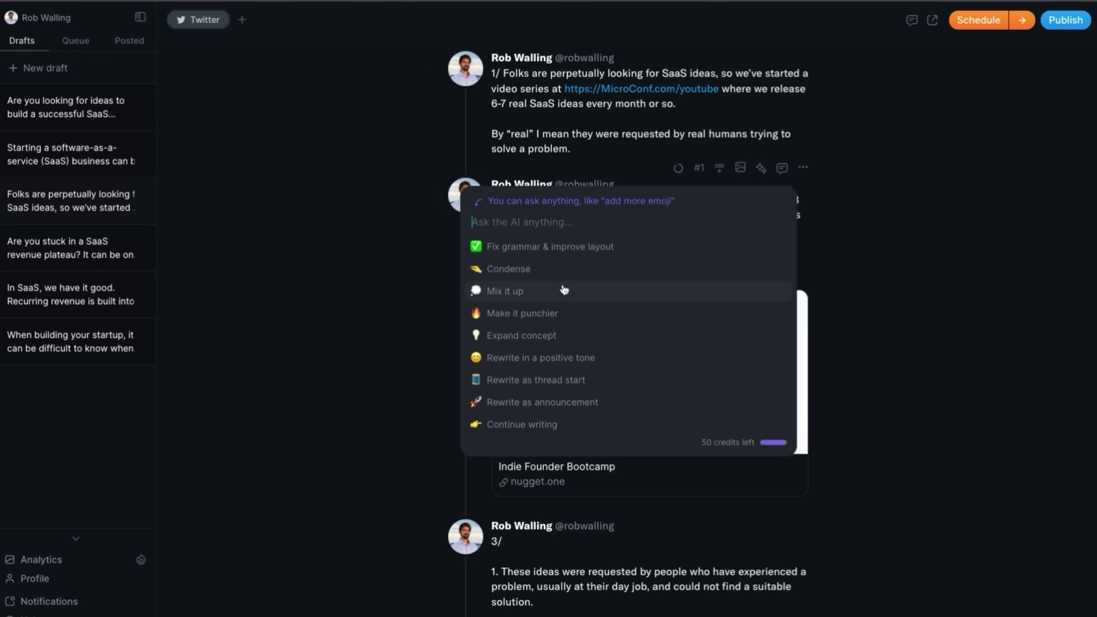
# - Generate two punchier AI versions of tweet 1, then dismiss them without replacing it
pyautogui.click(545, 314)
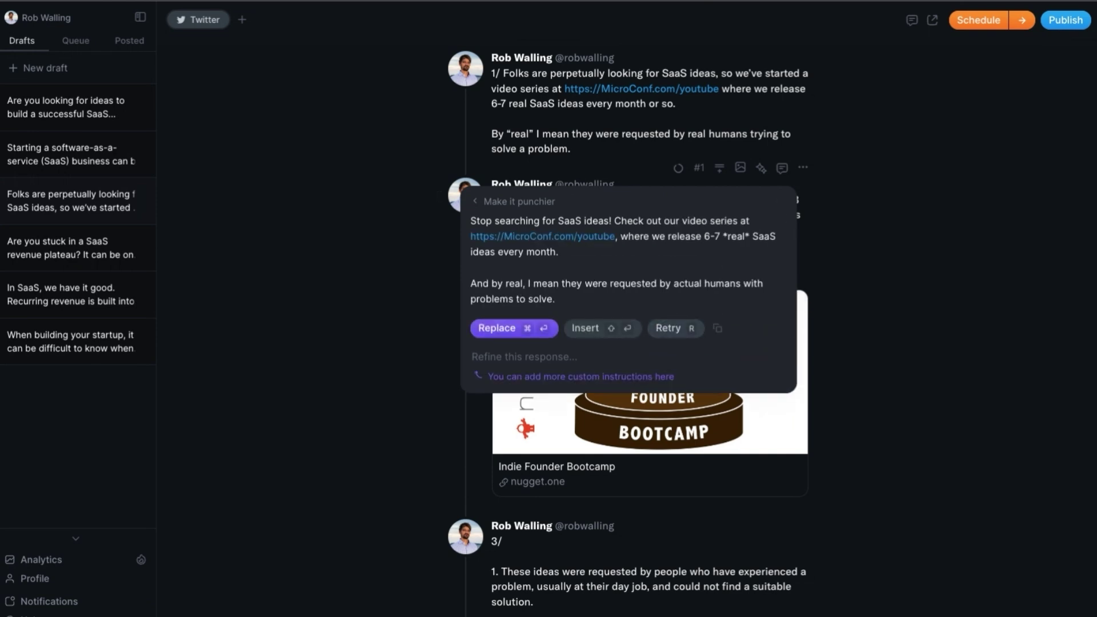
pyautogui.click(676, 330)
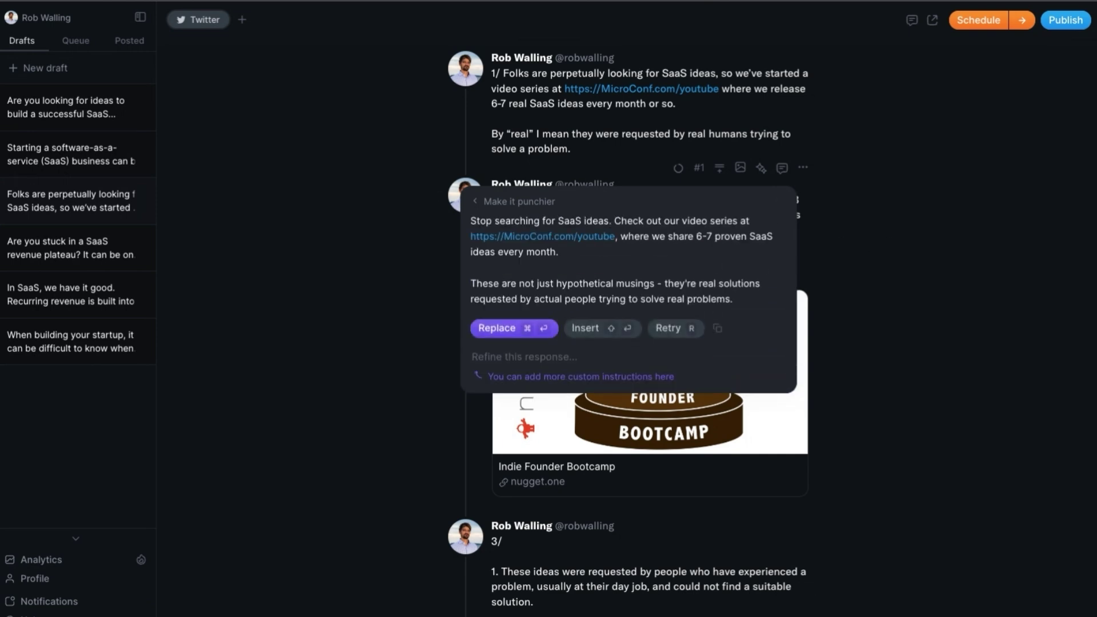
pyautogui.press('Escape')
pyautogui.scroll(-3, 863, 336)
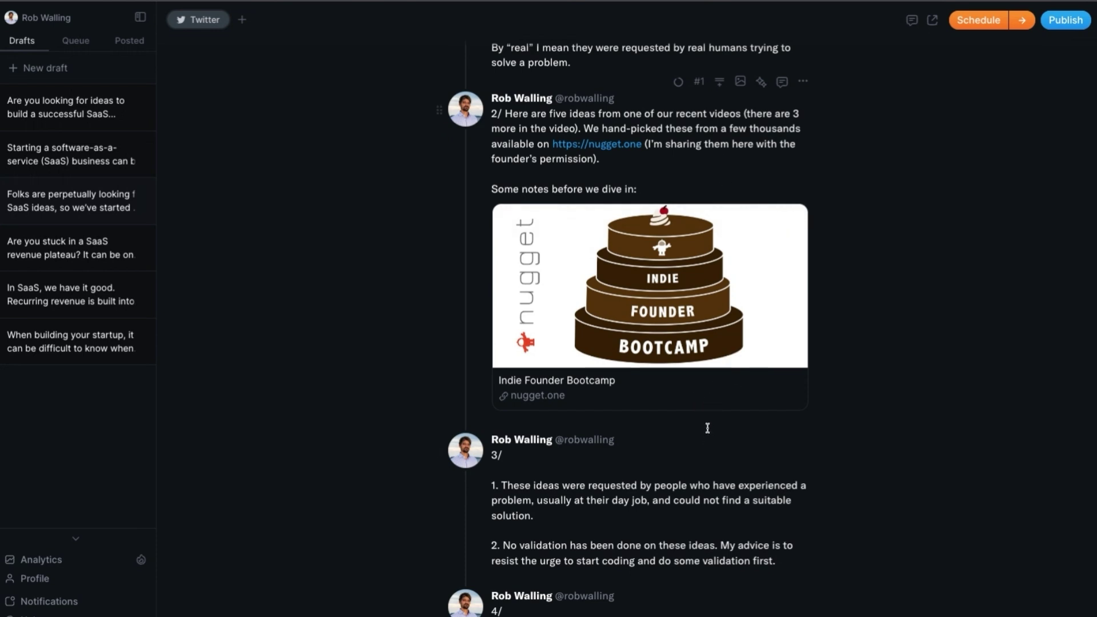
# - Replace tweet 2 with a punchier AI rewrite and change 'Straight' to 'Pulled'
pyautogui.click(761, 423)
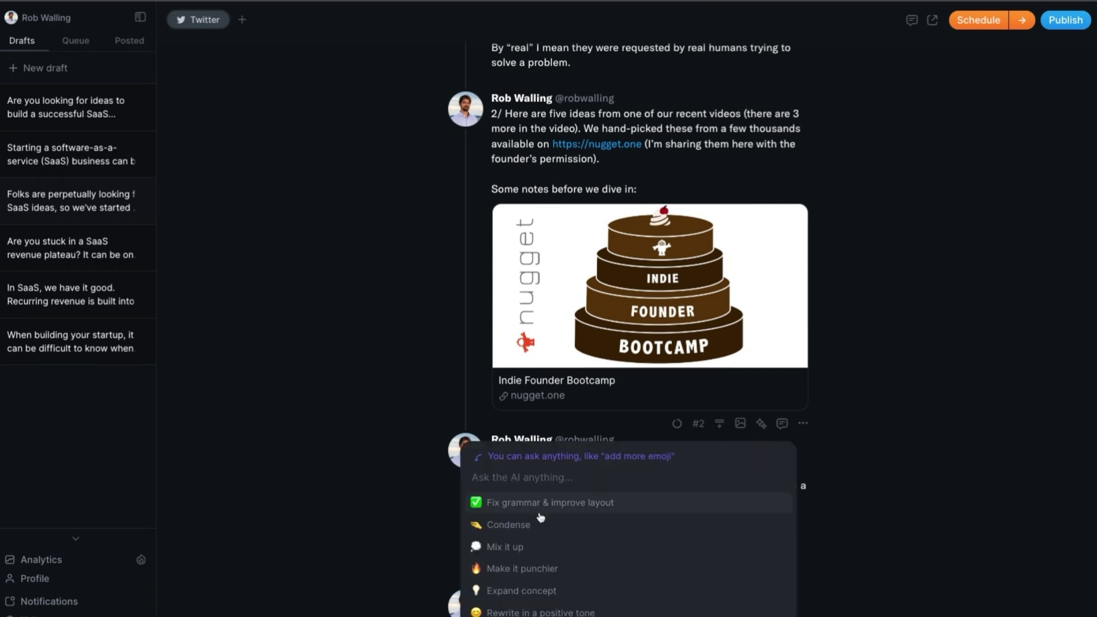
pyautogui.click(532, 569)
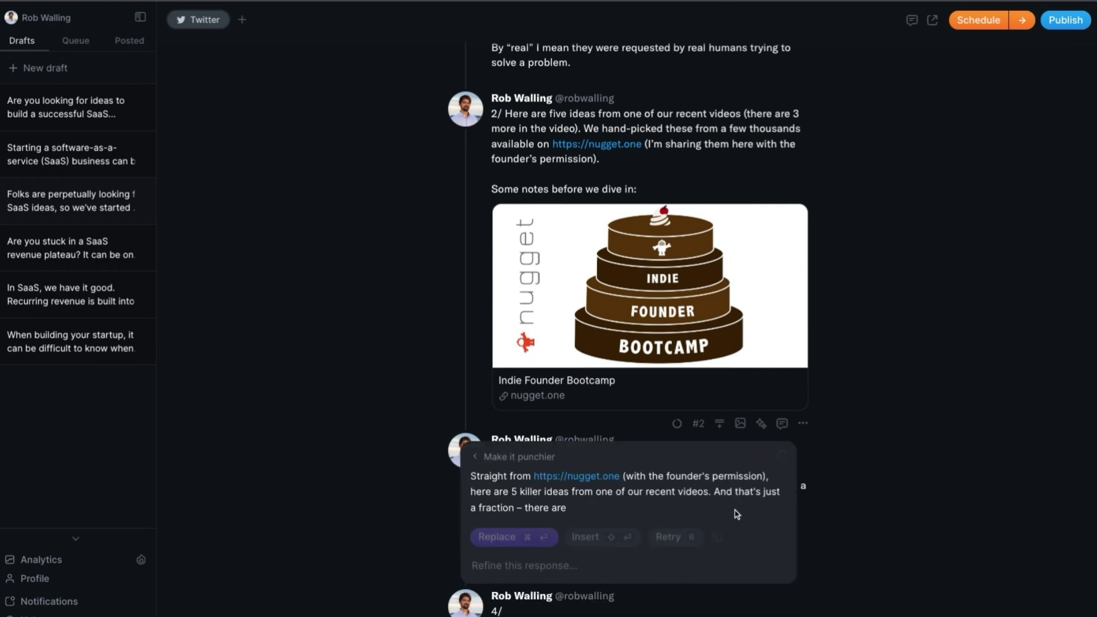
pyautogui.doubleClick(505, 477)
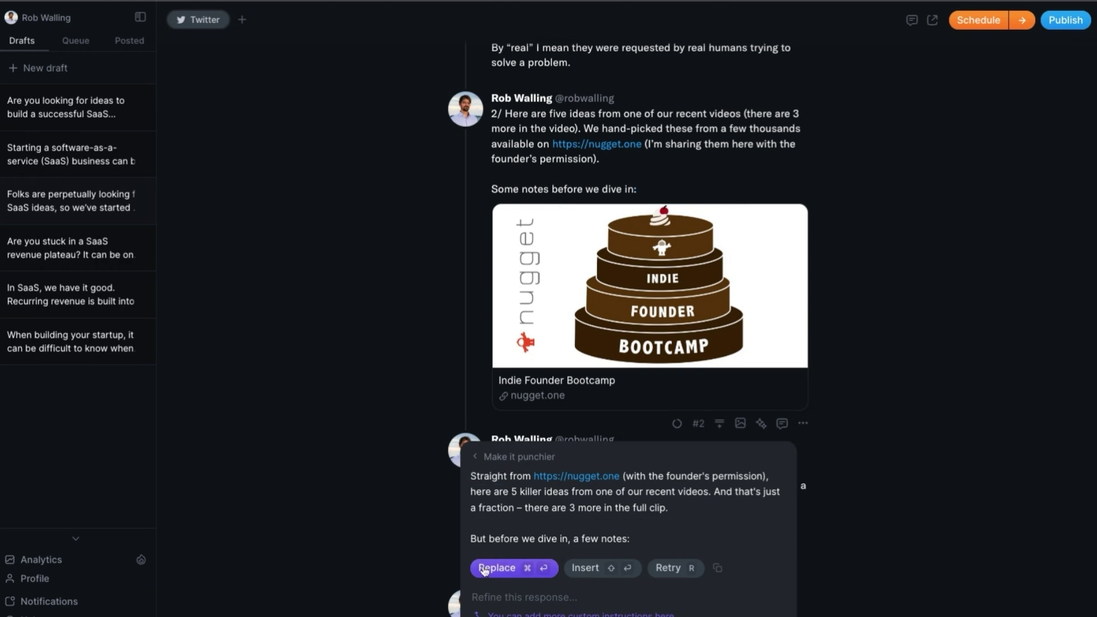
pyautogui.click(514, 566)
pyautogui.doubleClick(520, 114)
pyautogui.write("Pulled from https://nugget.one (with the founder's permission),")
# - Open tweet 3's AI rewrite options, then close them leaving tweet 3 unchanged
pyautogui.scroll(-4, 528, 114)
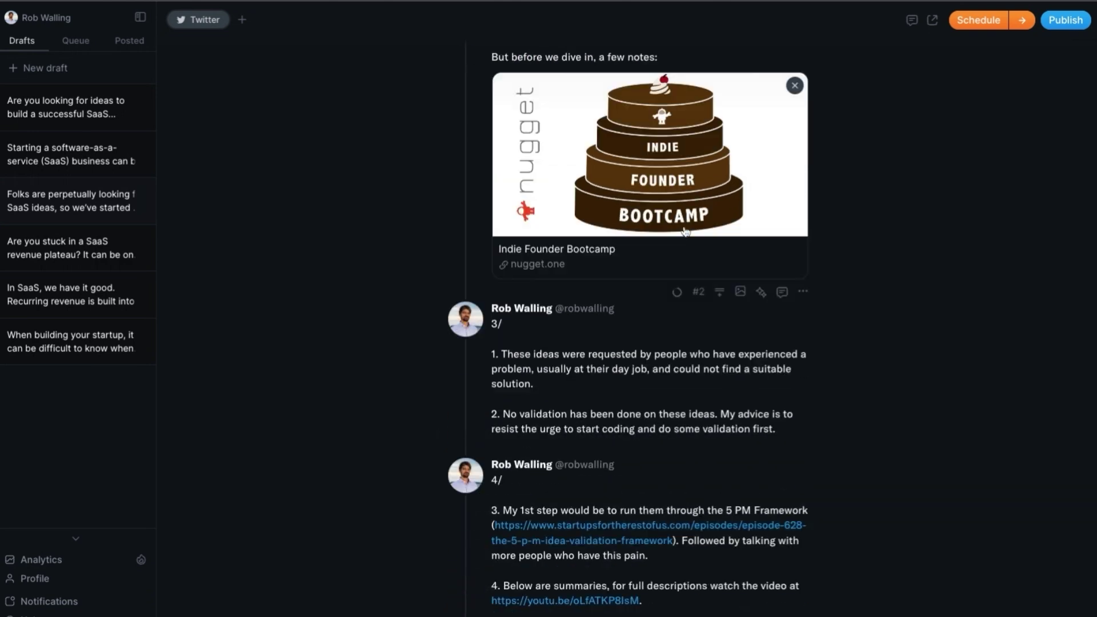
pyautogui.click(689, 269)
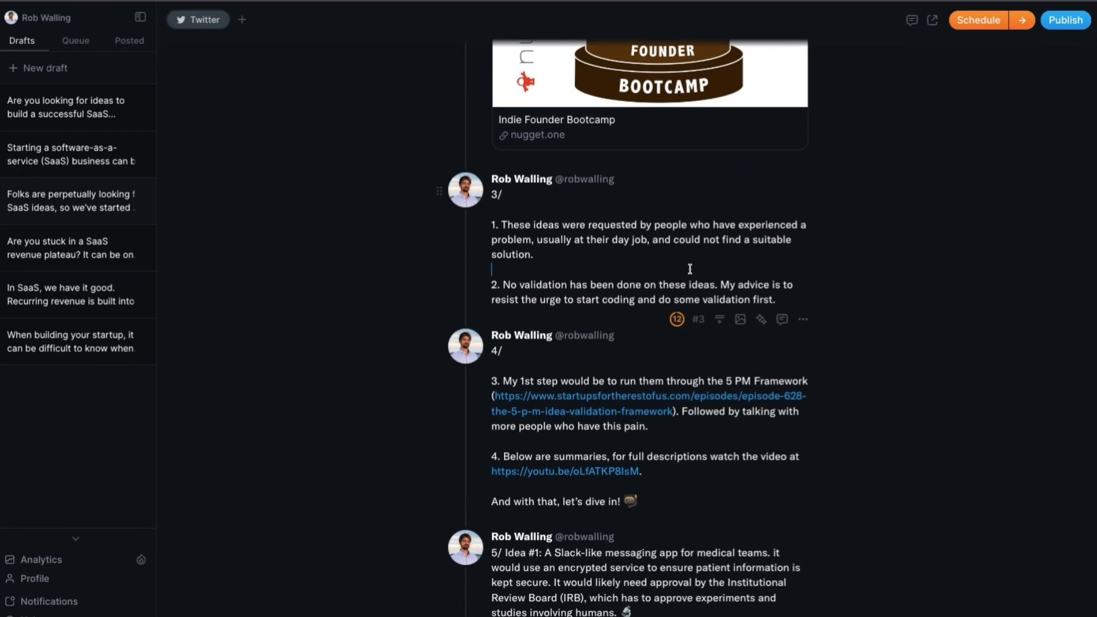
pyautogui.click(761, 318)
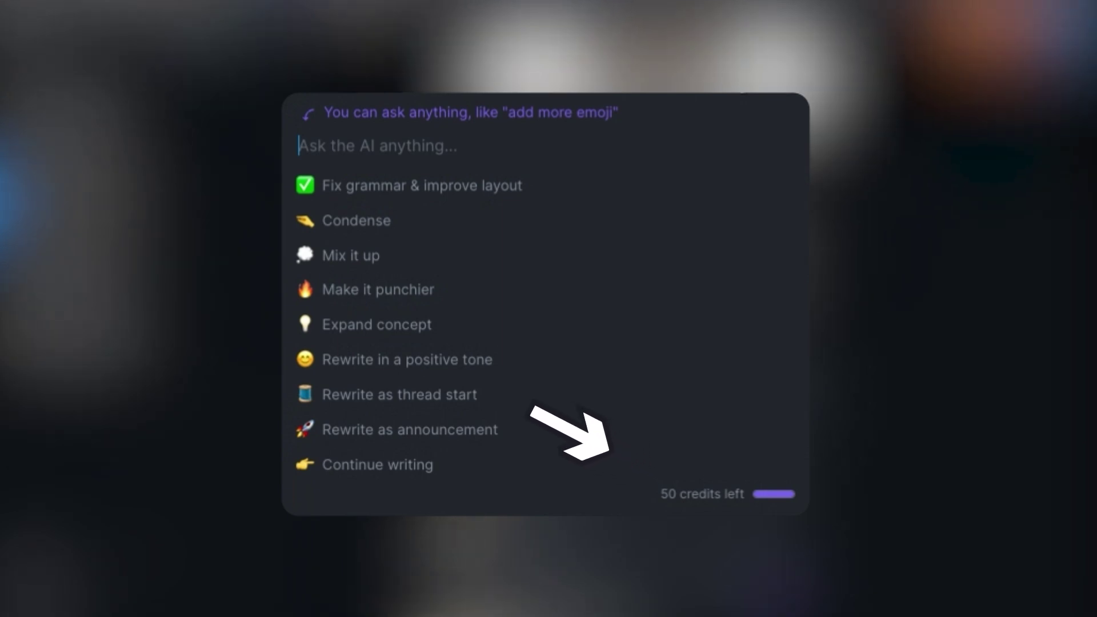
pyautogui.press('Escape')
pyautogui.scroll(-7, 669, 297)
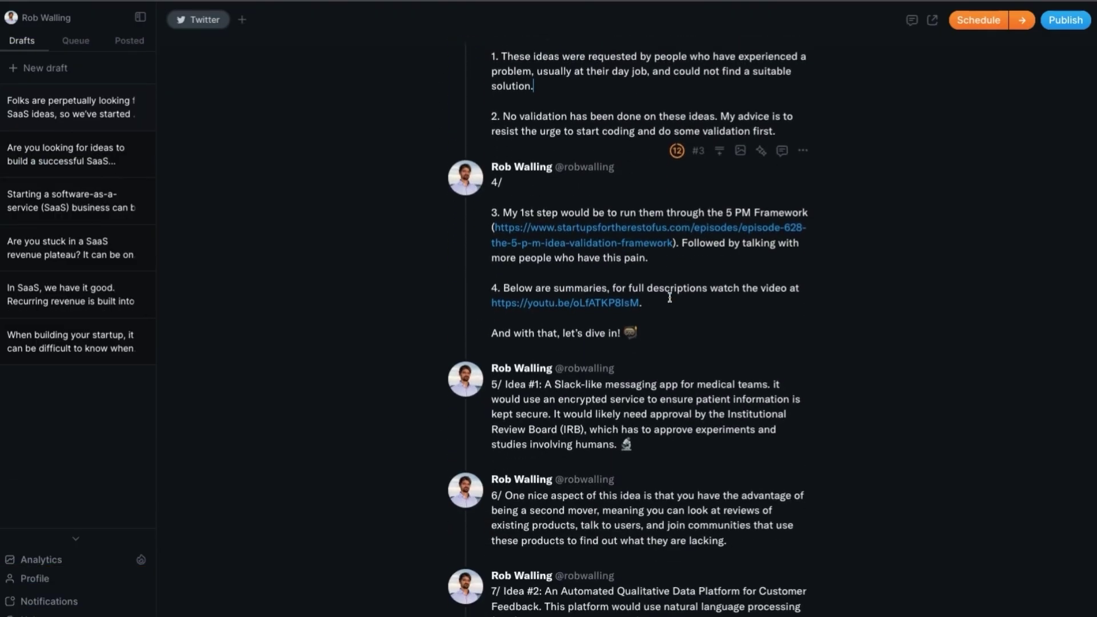
pyautogui.scroll(-6, 670, 297)
pyautogui.scroll(15, 933, 117)
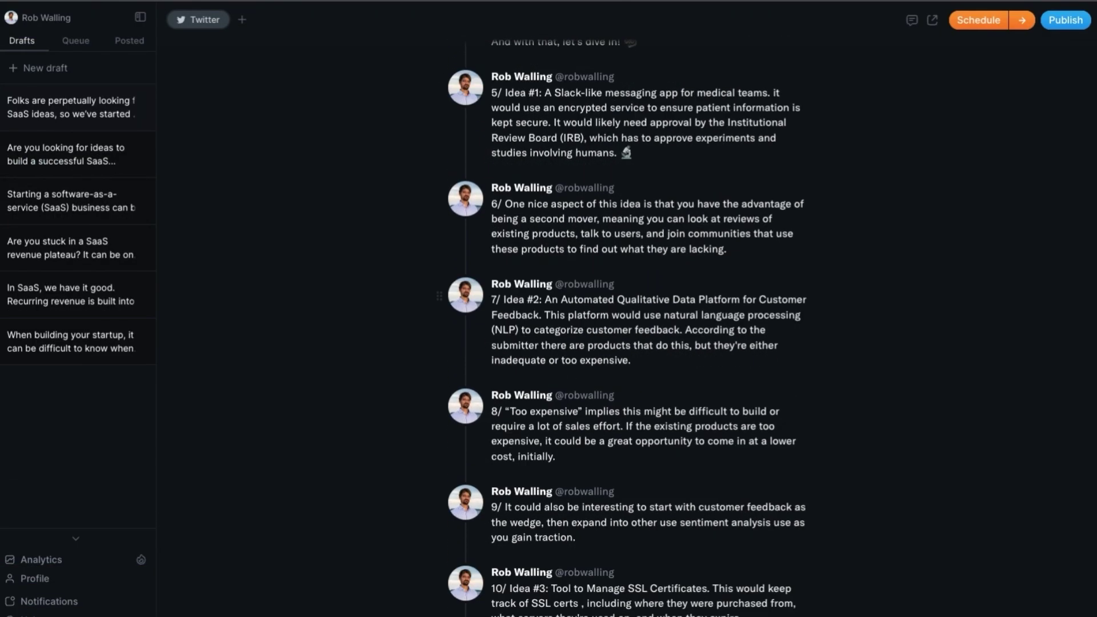